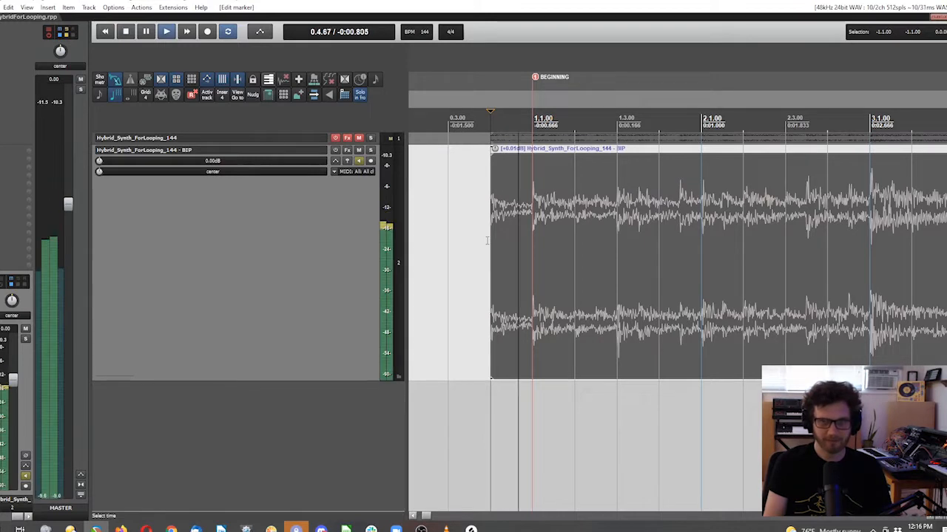
pyautogui.press('space')
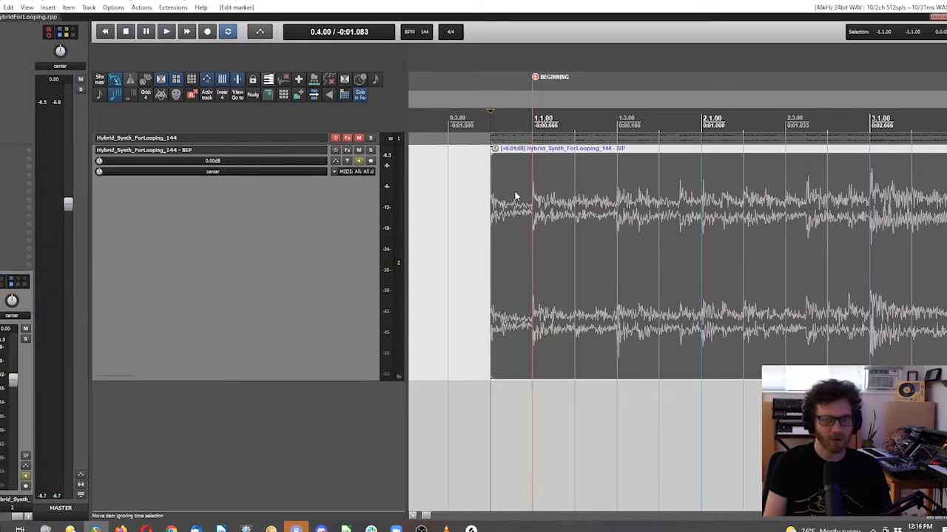
# Step: Play the synth loop from bar 1.1.00 to audition its beginning
pyautogui.click(536, 127)
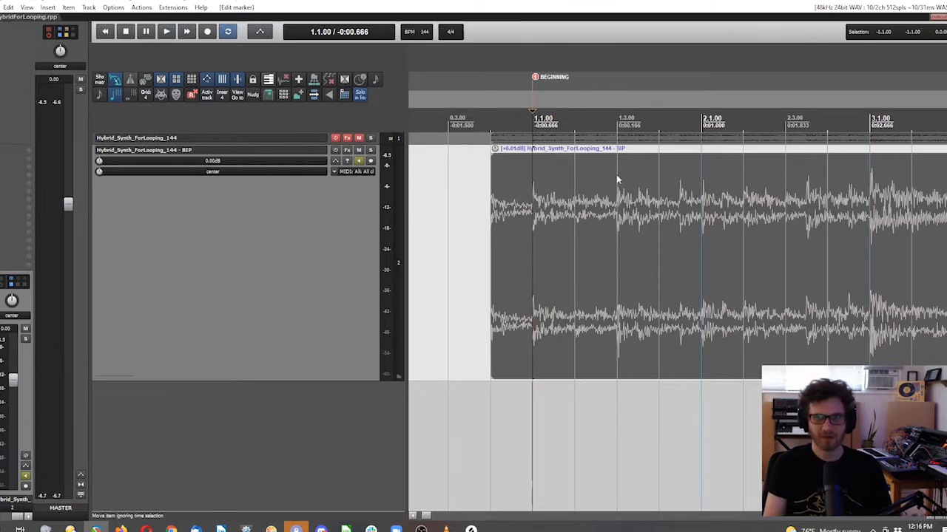
pyautogui.press('space')
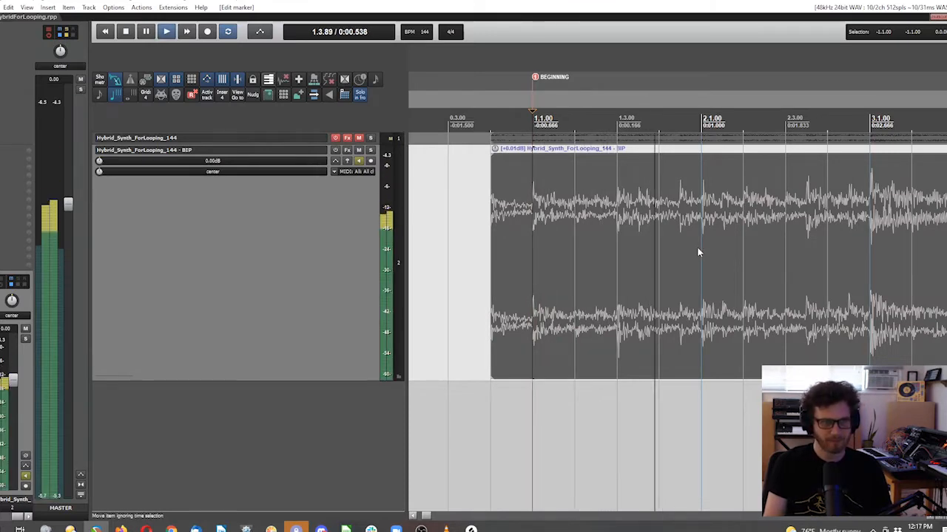
pyautogui.press('space')
# Step: Play the ending of the synth item from bar 82.1.00 to audition how it decays past the END marker
pyautogui.scroll(-10, 722, 260)
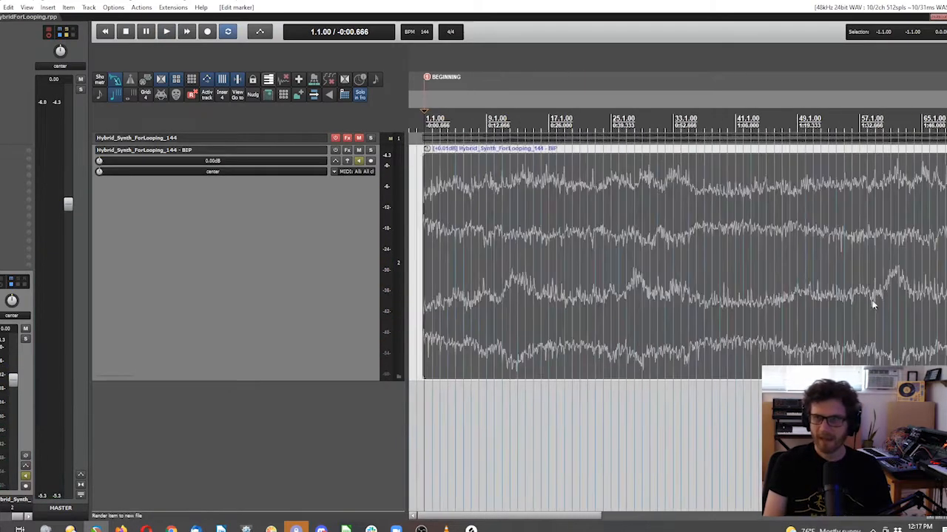
pyautogui.scroll(8, 647, 243)
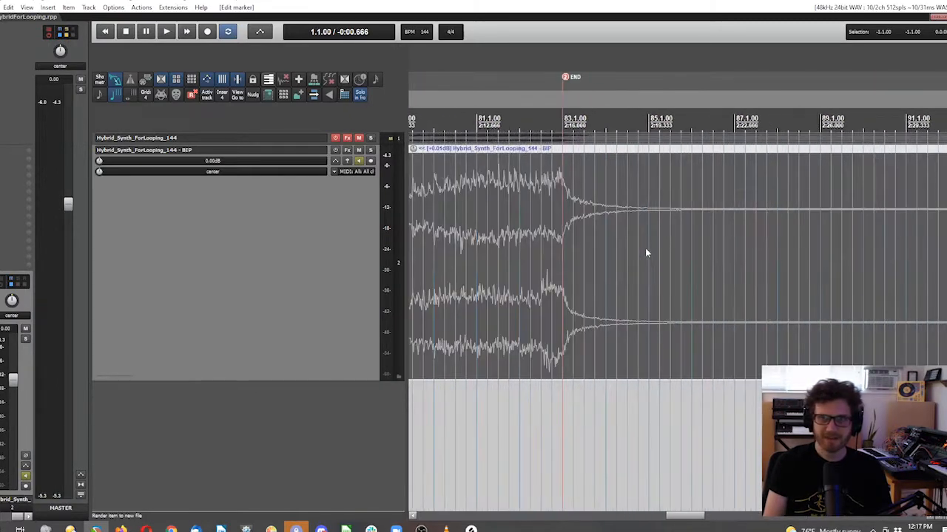
pyautogui.scroll(3, 492, 129)
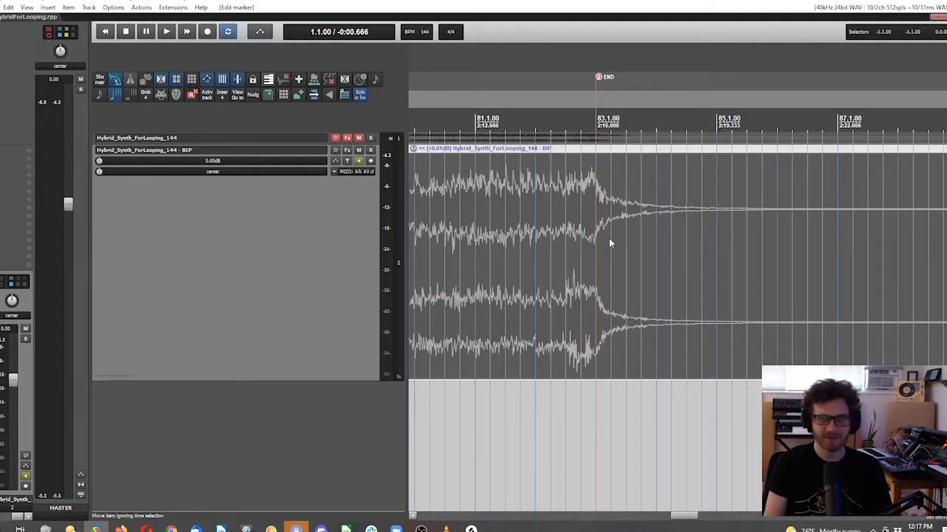
pyautogui.scroll(3, 609, 239)
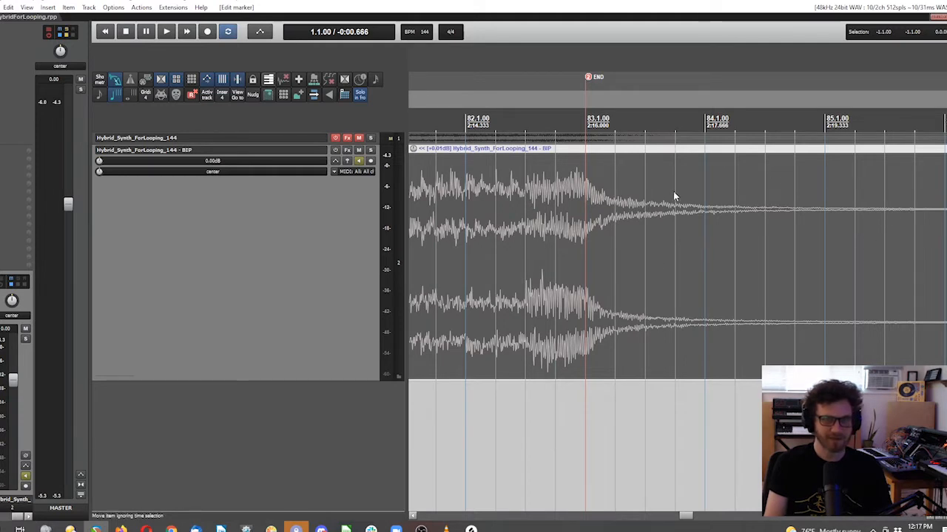
pyautogui.click(480, 122)
pyautogui.click(466, 122)
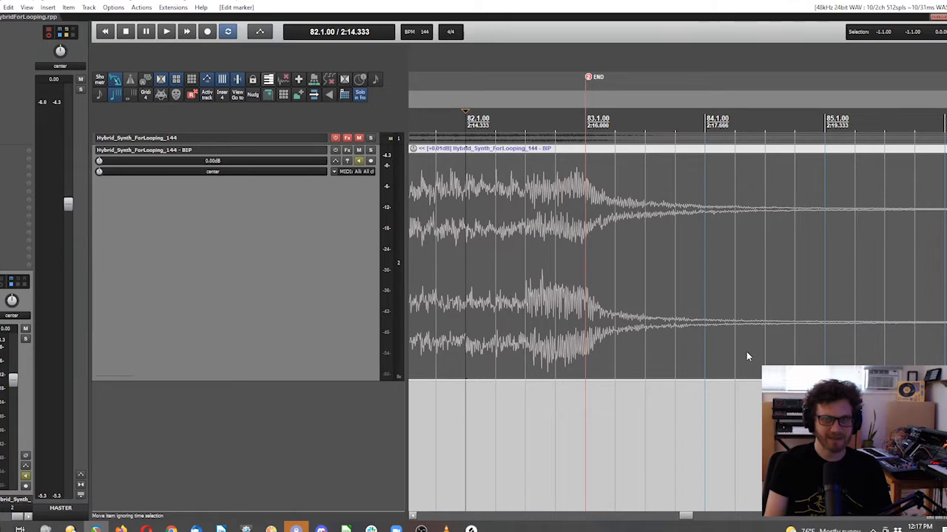
pyautogui.press('space')
pyautogui.scroll(-2, 701, 427)
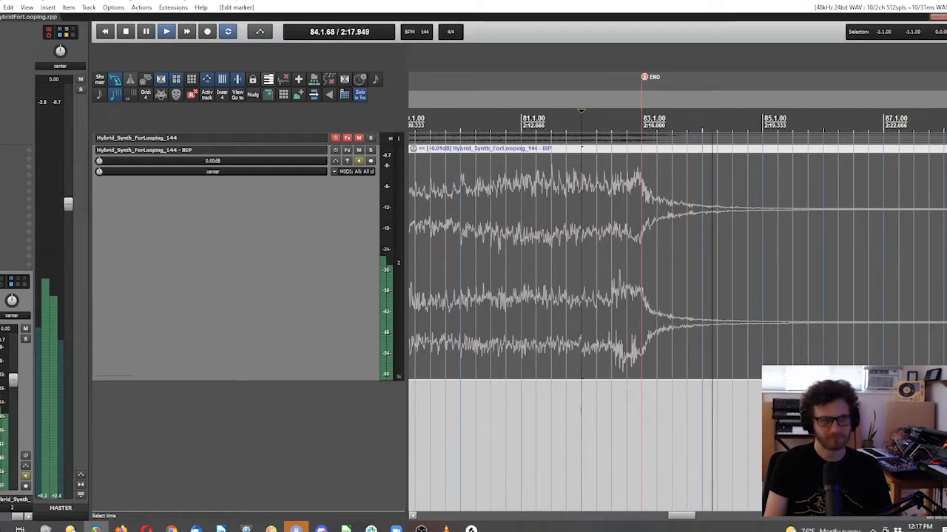
pyautogui.press('space')
# Step: Split the synth item at the 1.1.00 BEGINNING marker and delete the section before it
pyautogui.moveTo(683, 516); pyautogui.dragTo(421, 521)
pyautogui.scroll(4, 510, 247)
pyautogui.click(594, 218)
pyautogui.press('s')
pyautogui.moveTo(565, 183); pyautogui.dragTo(541, 267)
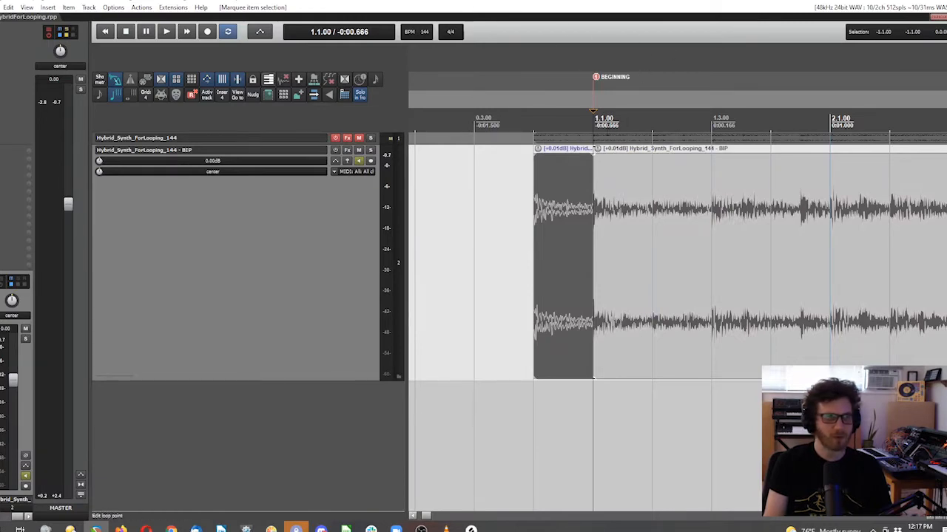
pyautogui.press('Delete')
# Step: Split the synth item at the END marker at bar 83.1.00
pyautogui.scroll(-8, 819, 269)
pyautogui.scroll(10, 879, 253)
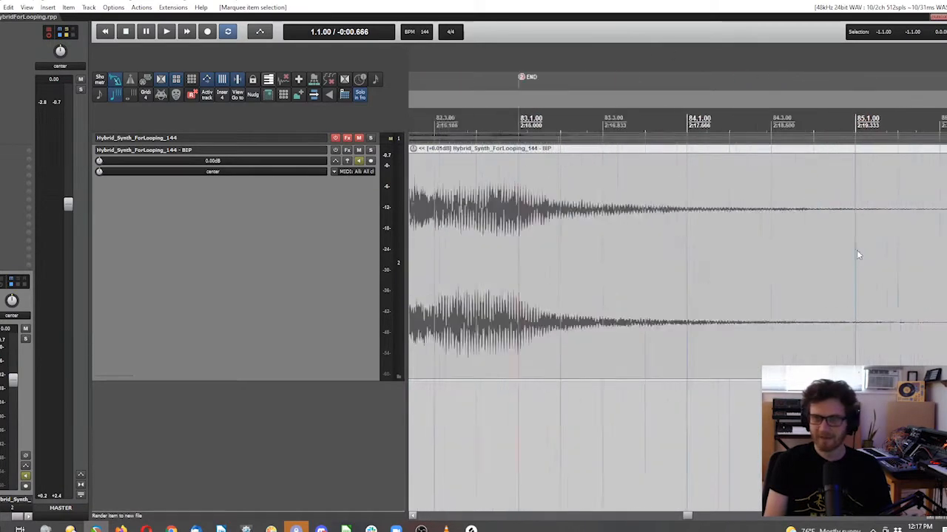
pyautogui.scroll(-4, 559, 222)
pyautogui.scroll(3, 485, 240)
pyautogui.click(580, 209)
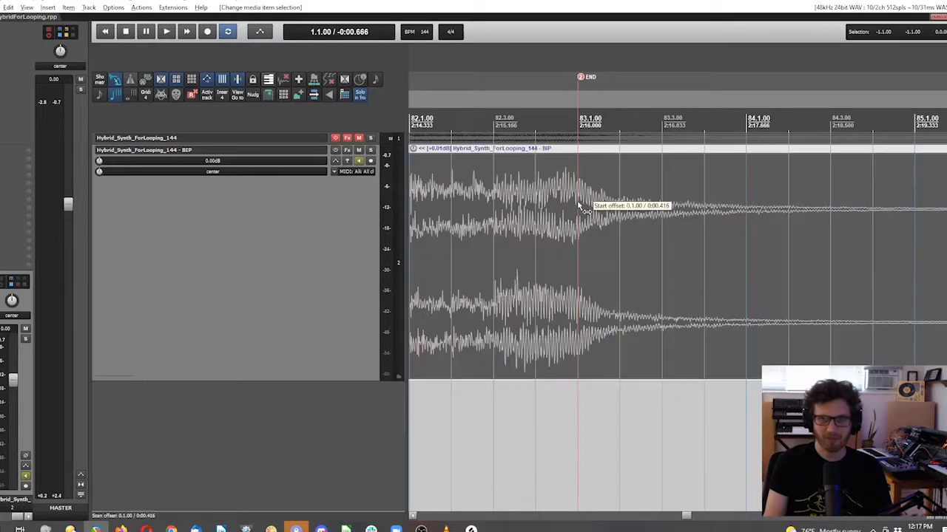
pyautogui.press('s')
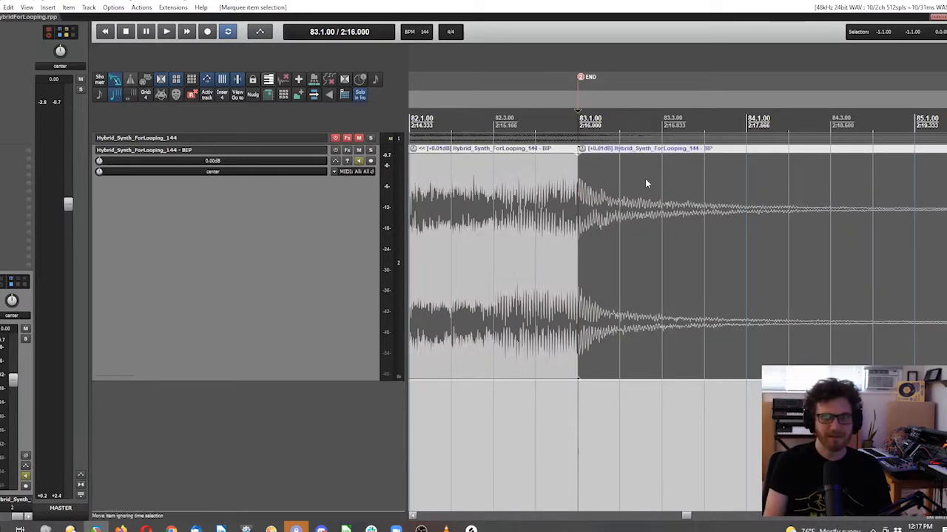
# Step: Move the decaying tail after bar 83.1.00 onto a new track below, starting at the project beginning
pyautogui.scroll(-3, 512, 222)
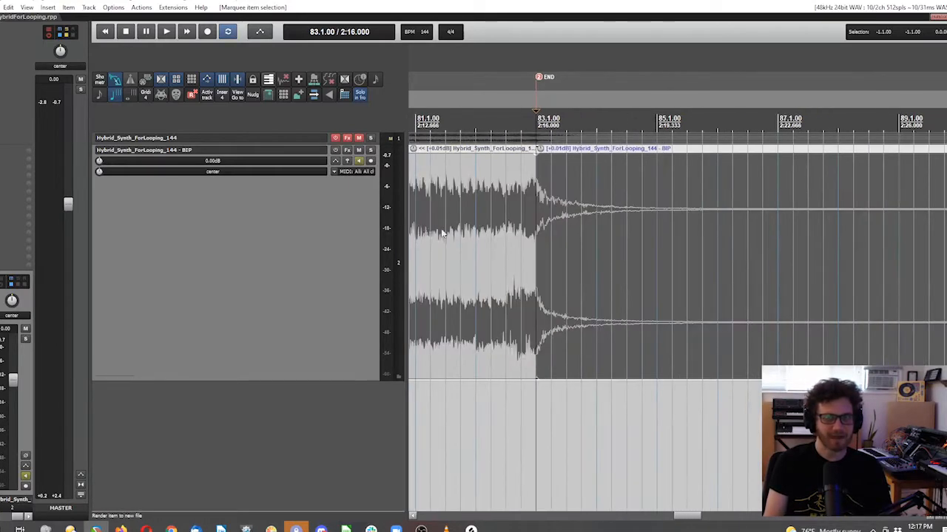
pyautogui.moveTo(682, 516); pyautogui.dragTo(665, 517)
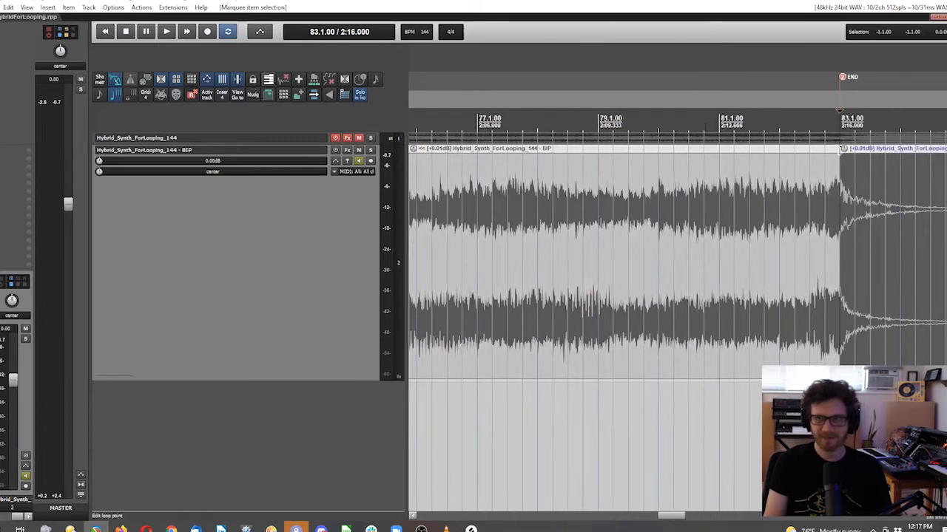
pyautogui.scroll(2, 787, 166)
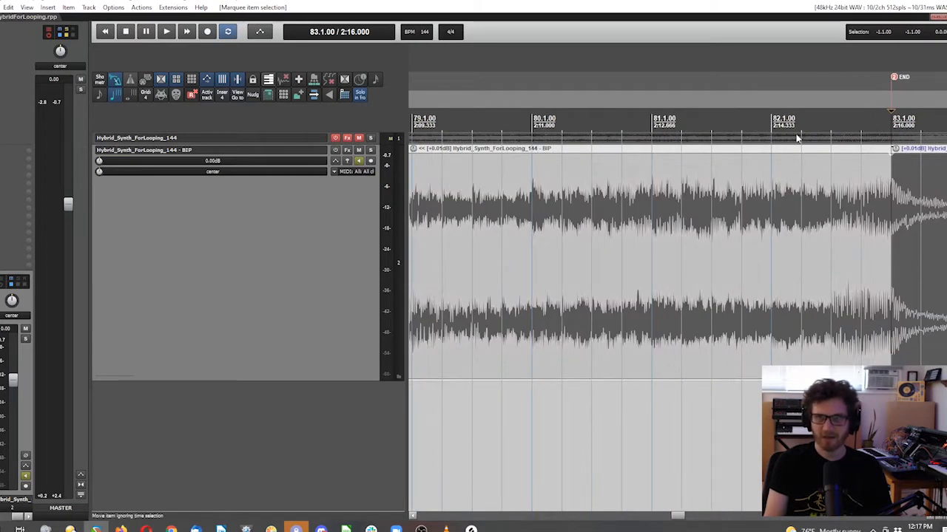
pyautogui.moveTo(916, 235)
pyautogui.mouseDown()
pyautogui.moveTo(944, 237)
pyautogui.moveTo(938, 255)
pyautogui.mouseUp()
pyautogui.scroll(-8, 879, 340)
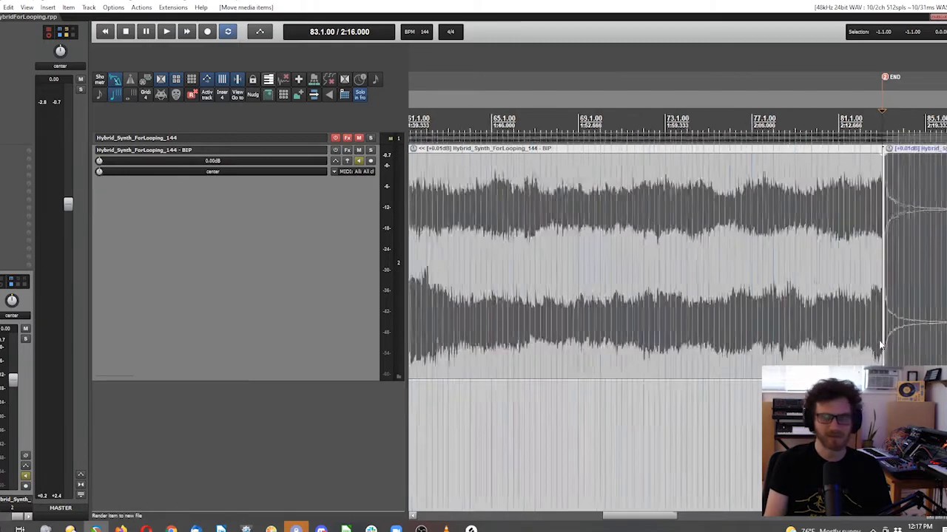
pyautogui.click(601, 528)
pyautogui.click(565, 264)
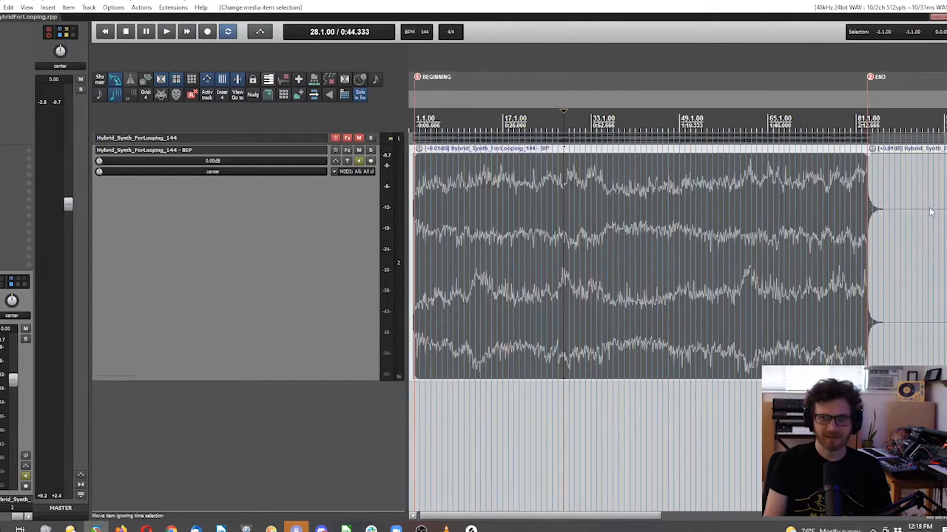
pyautogui.moveTo(940, 232); pyautogui.dragTo(451, 436)
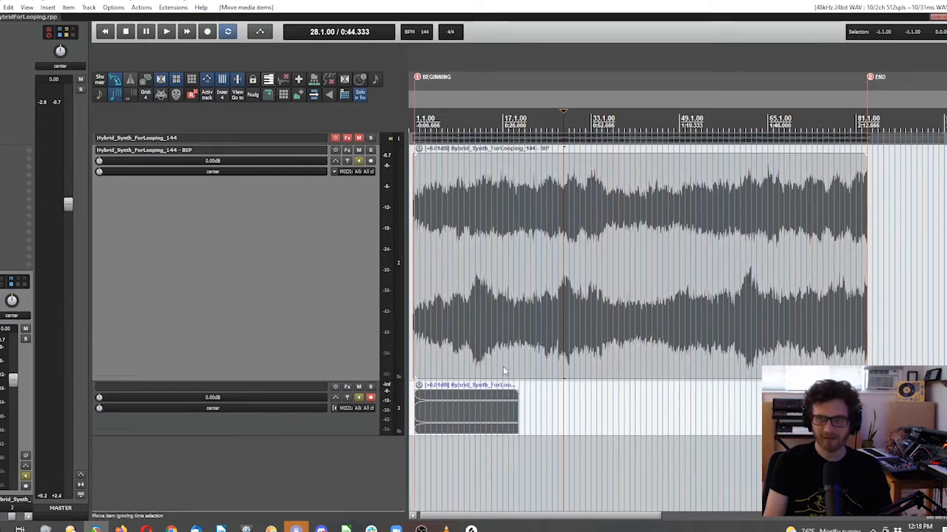
# Step: Select the items on both tracks near the project start
pyautogui.scroll(6, 411, 364)
pyautogui.scroll(5, 420, 369)
pyautogui.scroll(-3, 640, 266)
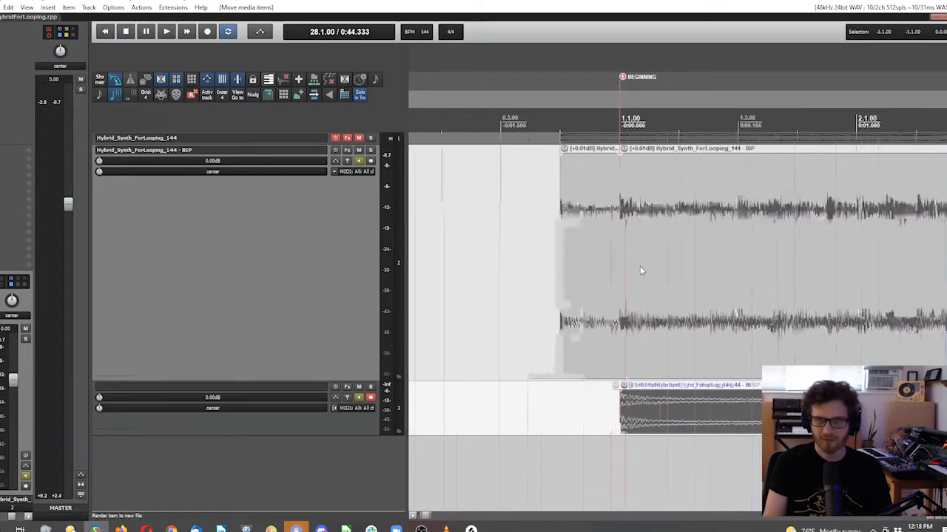
pyautogui.scroll(-5, 522, 242)
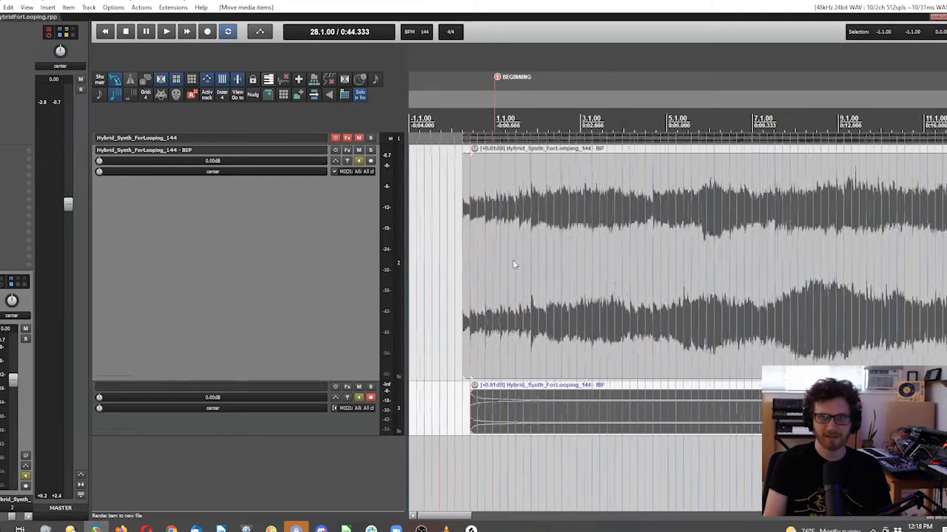
pyautogui.moveTo(437, 239)
pyautogui.mouseDown()
pyautogui.moveTo(929, 251)
pyautogui.moveTo(772, 252)
pyautogui.moveTo(785, 407)
pyautogui.moveTo(696, 408)
pyautogui.mouseUp()
# Step: Set a time selection from the beginning to the END marker, audition it, and undo the last selection change
pyautogui.scroll(6, 792, 406)
pyautogui.scroll(1, 736, 414)
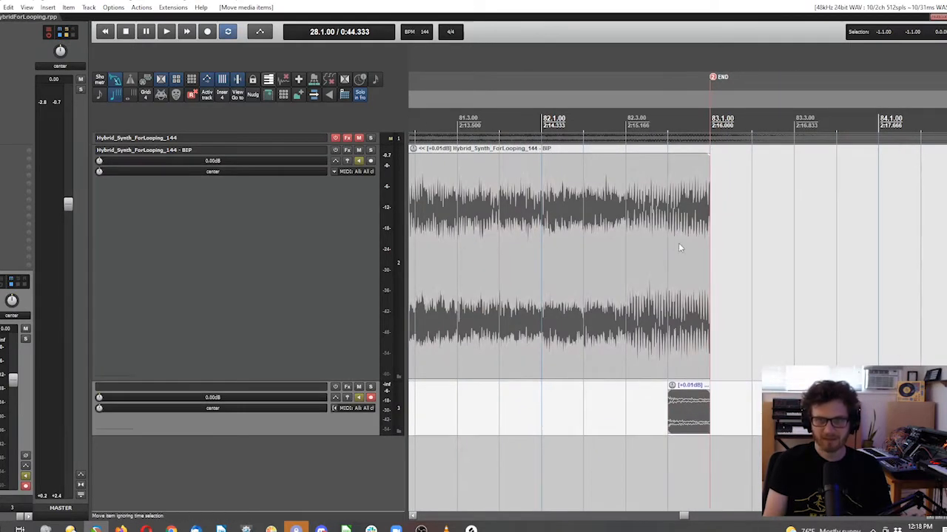
pyautogui.scroll(-10, 684, 324)
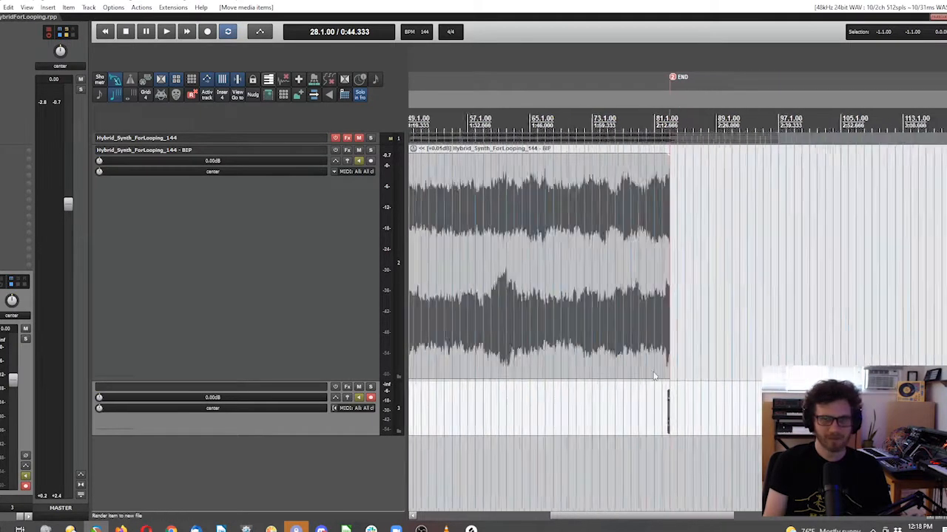
pyautogui.moveTo(630, 521); pyautogui.dragTo(535, 516)
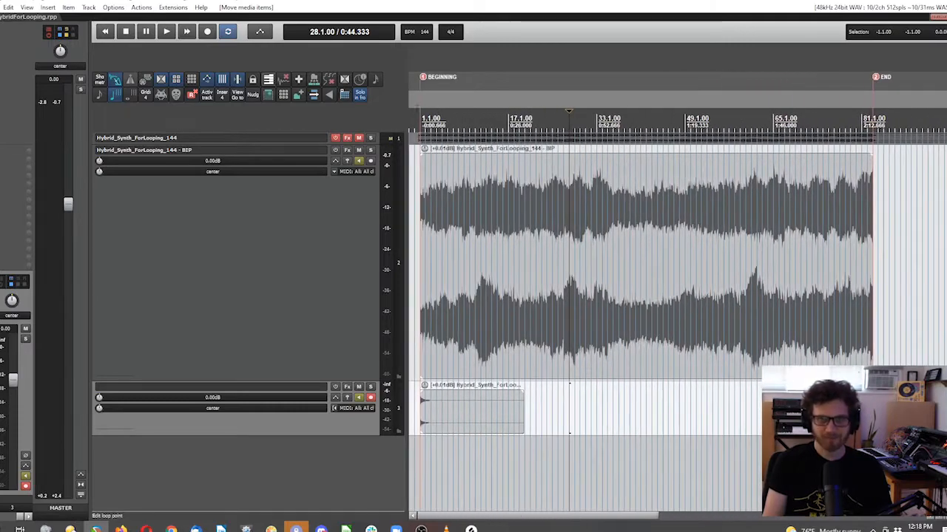
pyautogui.scroll(4, 677, 314)
pyautogui.moveTo(441, 132); pyautogui.dragTo(755, 182)
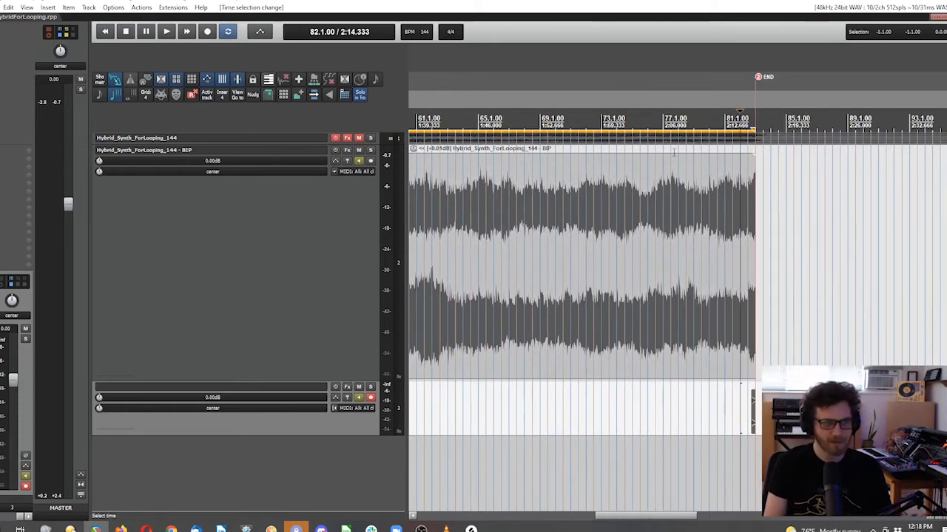
pyautogui.press('space')
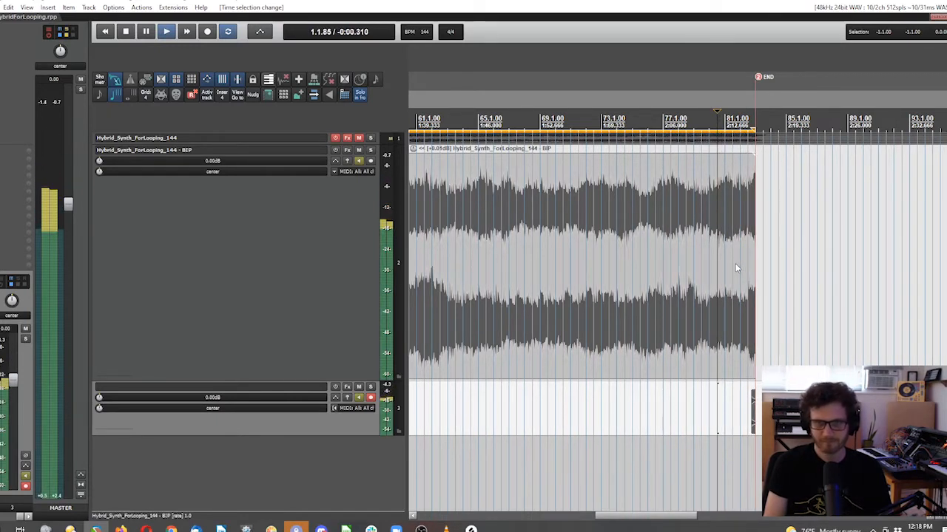
pyautogui.hscroll(-15, 559, 356)
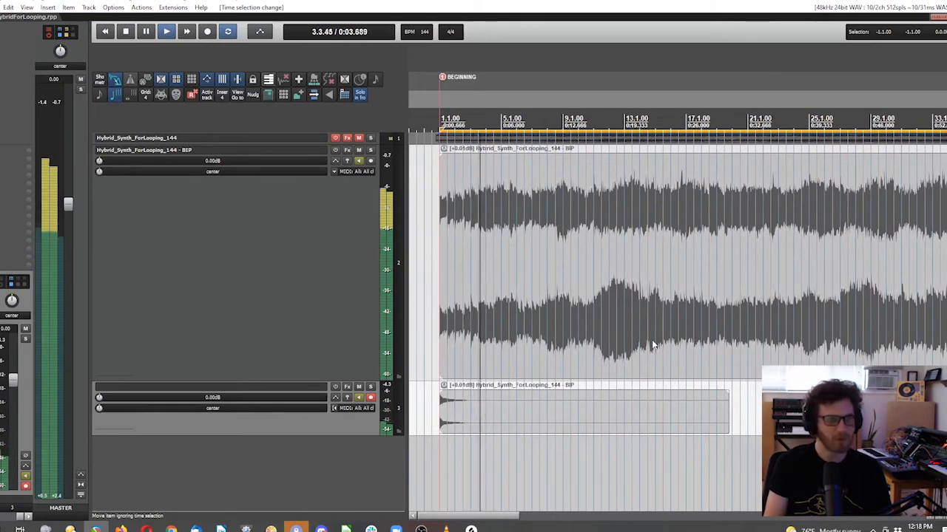
pyautogui.press('space')
pyautogui.hotkey('ctrl', 'z')
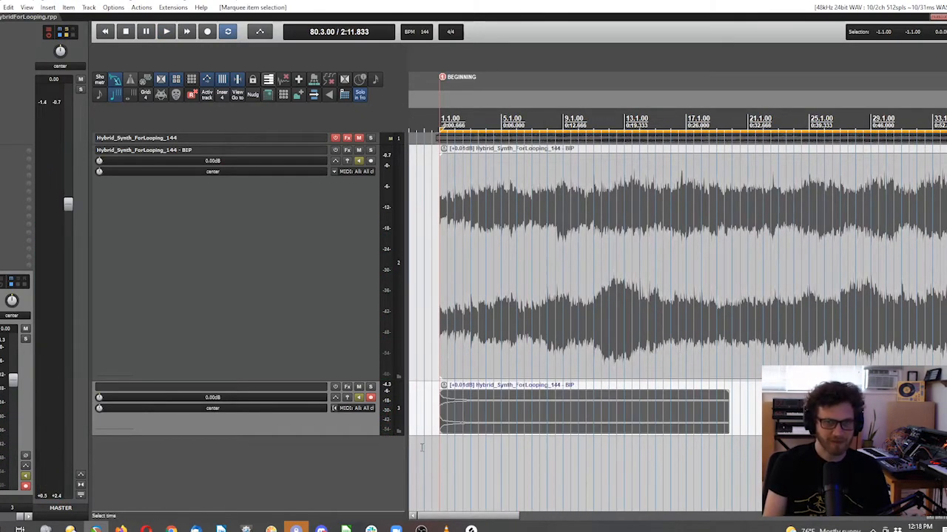
# Step: Select the items on both tracks and bounce them in place into a new combined track
pyautogui.scroll(-5, 449, 238)
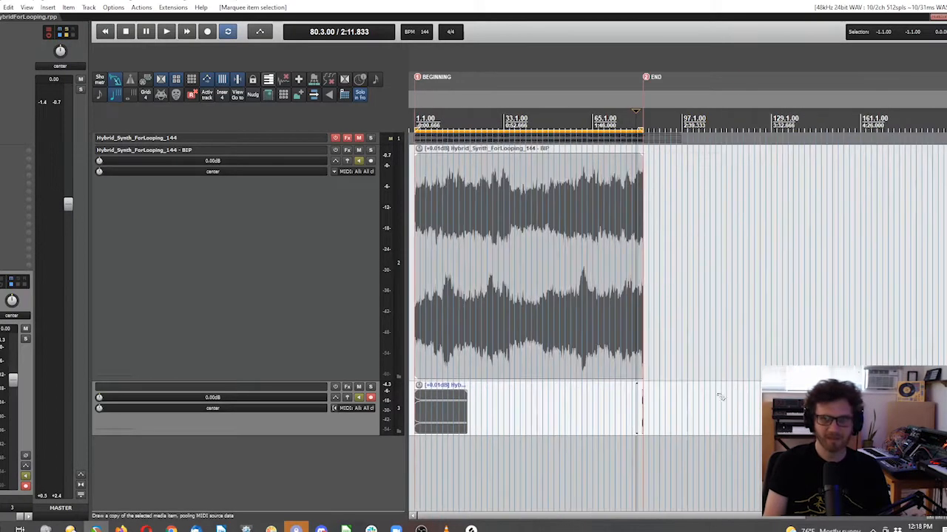
pyautogui.scroll(10, 648, 410)
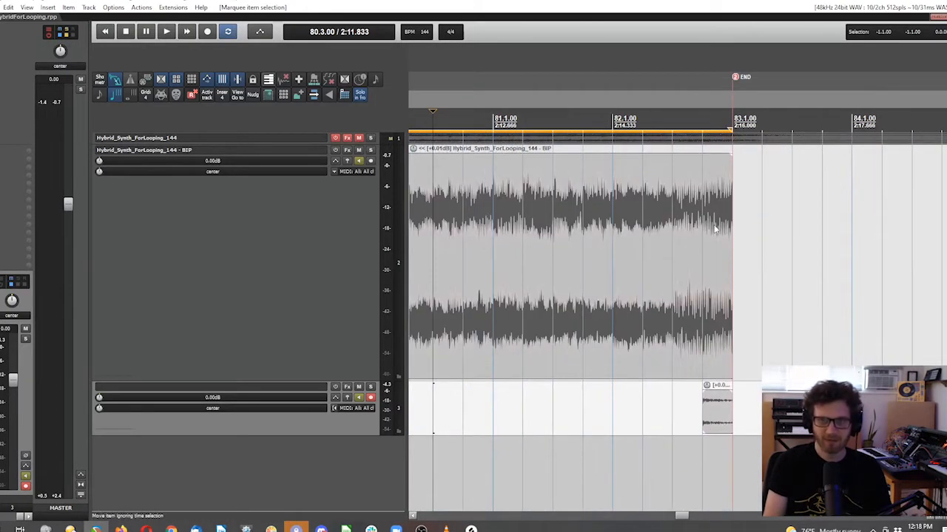
pyautogui.scroll(-8, 702, 359)
pyautogui.scroll(2, 812, 198)
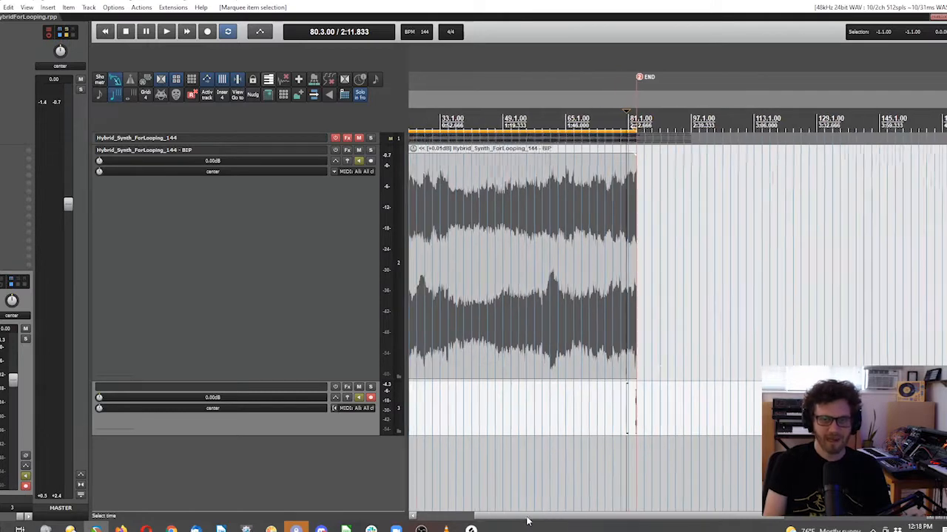
pyautogui.moveTo(811, 198); pyautogui.dragTo(371, 447)
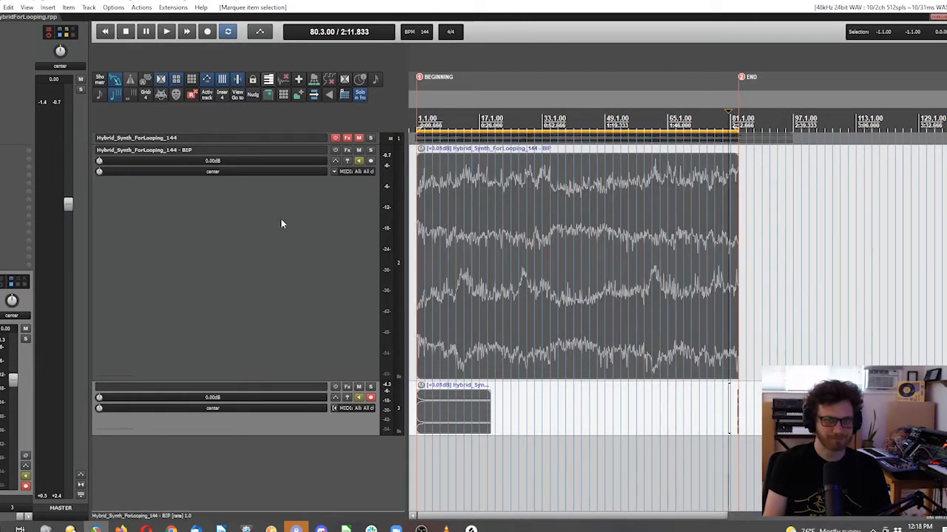
pyautogui.scroll(7, 816, 239)
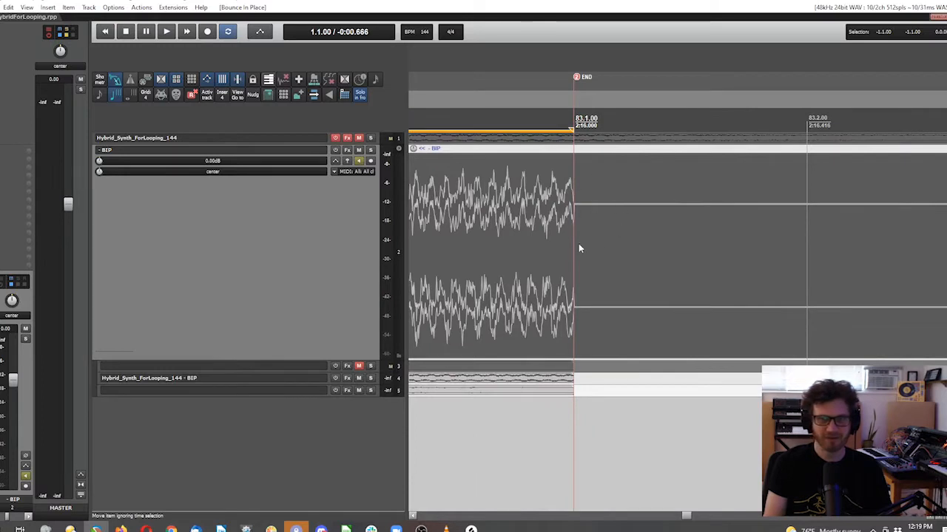
# Step: Split the bounced item at the 83.1.00 END marker and try deleting the section after it
pyautogui.press('s')
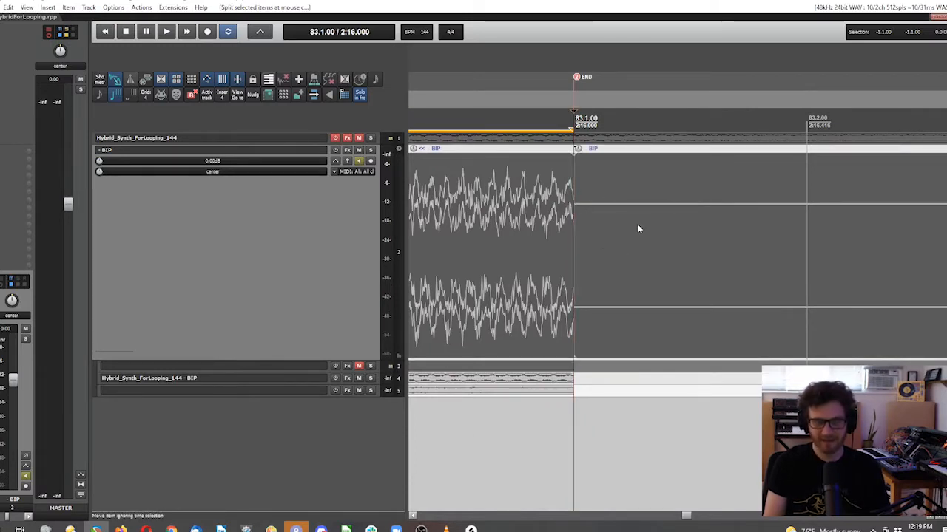
pyautogui.press('Delete')
pyautogui.hotkey('ctrl', 'z')
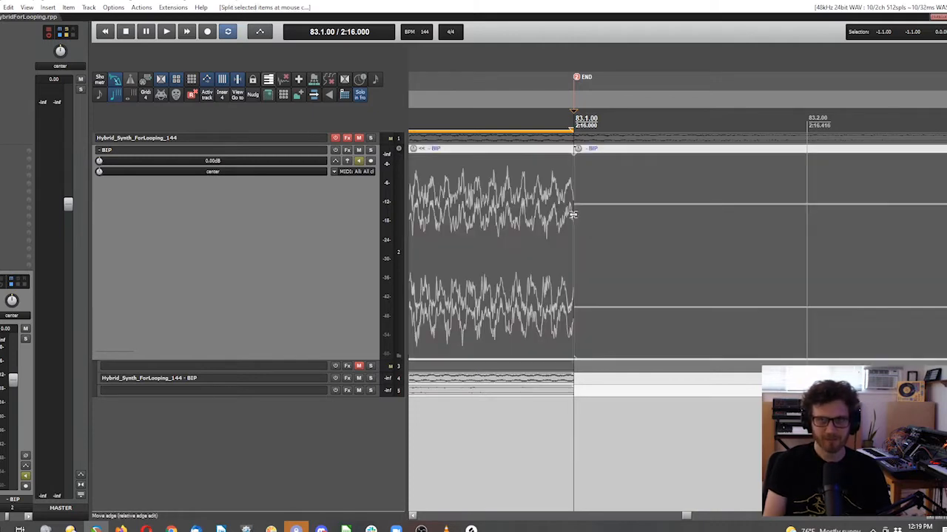
# Step: Delete the bounced item's section after the END marker and mute the original source tracks
pyautogui.click(664, 214)
pyautogui.press('Delete')
pyautogui.scroll(-5, 624, 348)
pyautogui.scroll(-2, 623, 347)
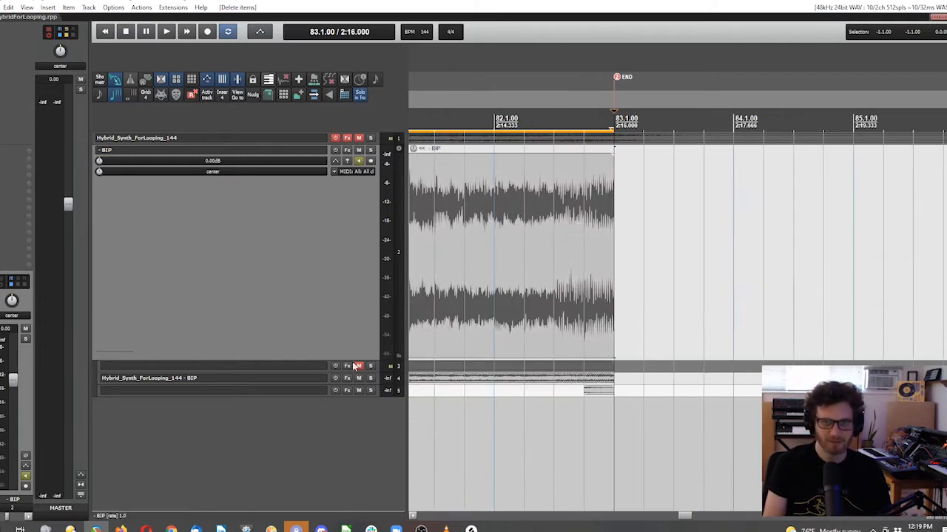
pyautogui.moveTo(360, 378); pyautogui.dragTo(360, 412)
# Step: Select the bounced item and duplicate it so the copy follows at the END marker
pyautogui.scroll(-10, 843, 444)
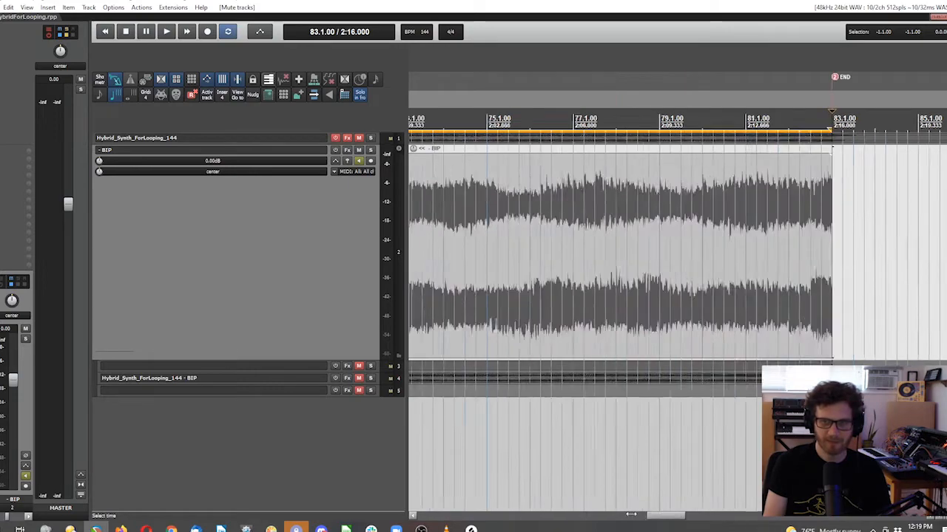
pyautogui.scroll(2, 459, 447)
pyautogui.scroll(8, 459, 448)
pyautogui.scroll(-12, 604, 329)
pyautogui.moveTo(616, 282); pyautogui.dragTo(453, 231)
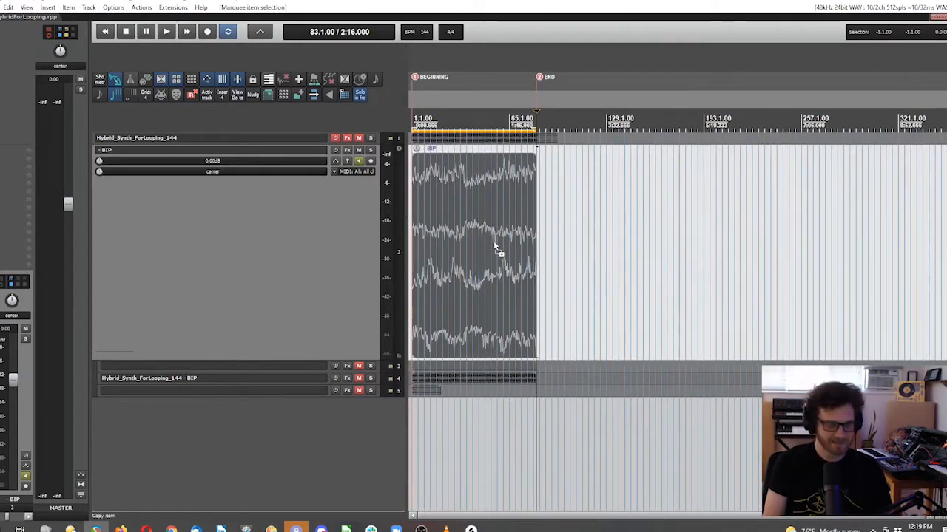
pyautogui.hotkey('ctrl', 'd')
# Step: Audition the join at the END marker, playing from bar 82
pyautogui.scroll(5, 554, 229)
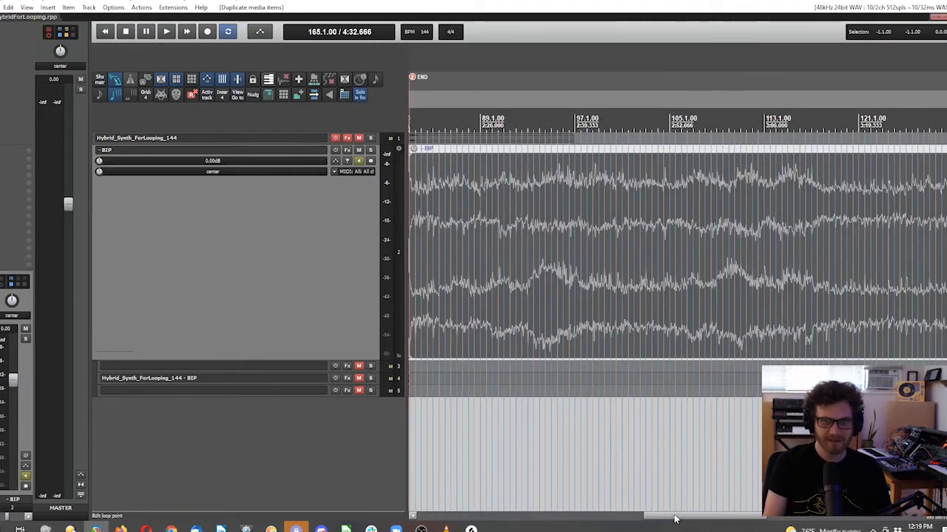
pyautogui.moveTo(674, 519); pyautogui.dragTo(613, 519)
pyautogui.scroll(5, 708, 169)
pyautogui.moveTo(624, 129); pyautogui.dragTo(410, 130)
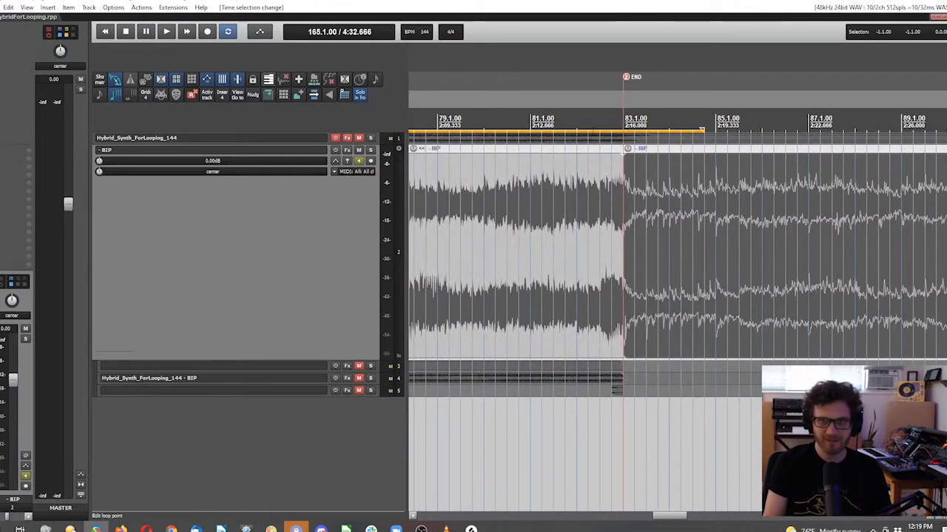
pyautogui.click(577, 120)
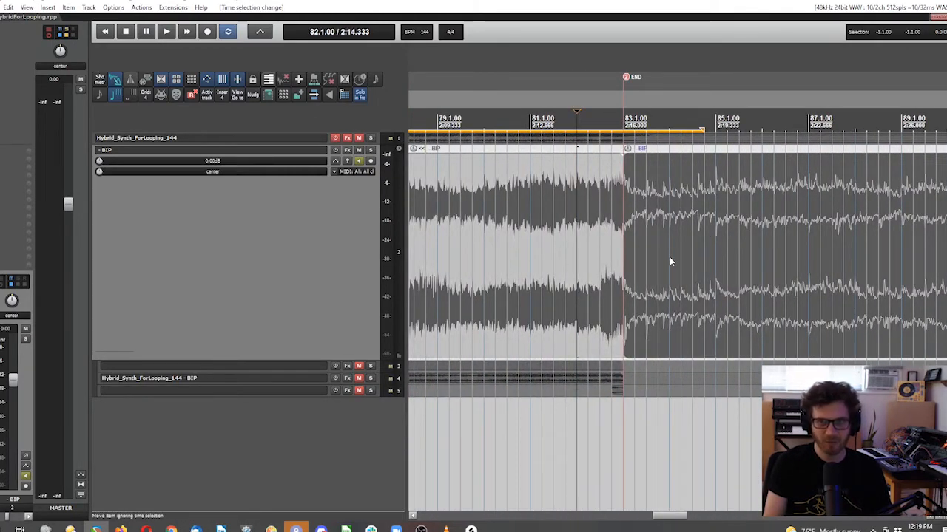
pyautogui.press('space')
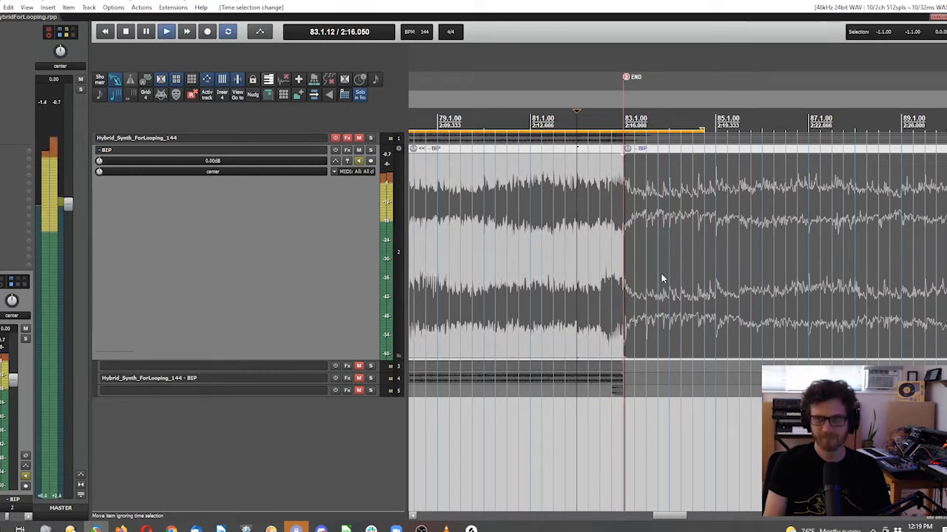
# Step: Select the duplicated copy after the END marker and delete it
pyautogui.keyDown('shift'); pyautogui.click(880, 191); pyautogui.keyUp('shift')
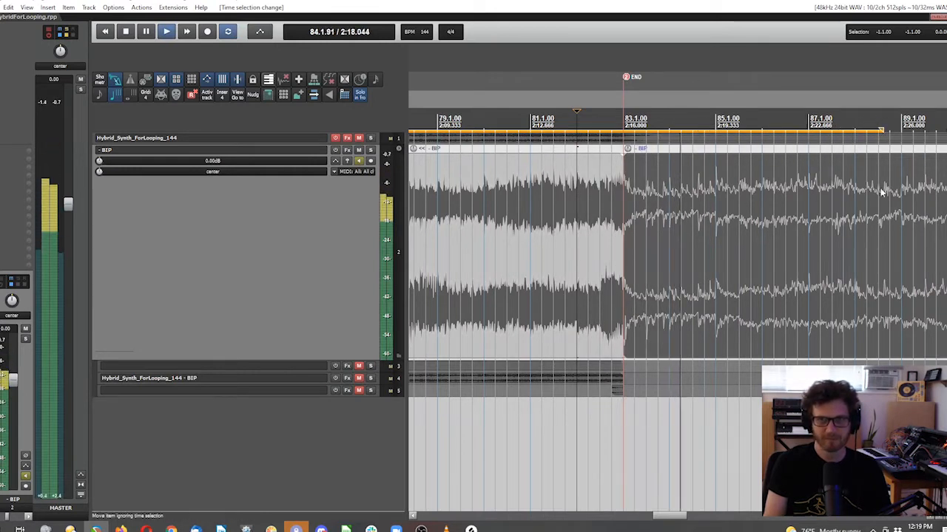
pyautogui.press('space')
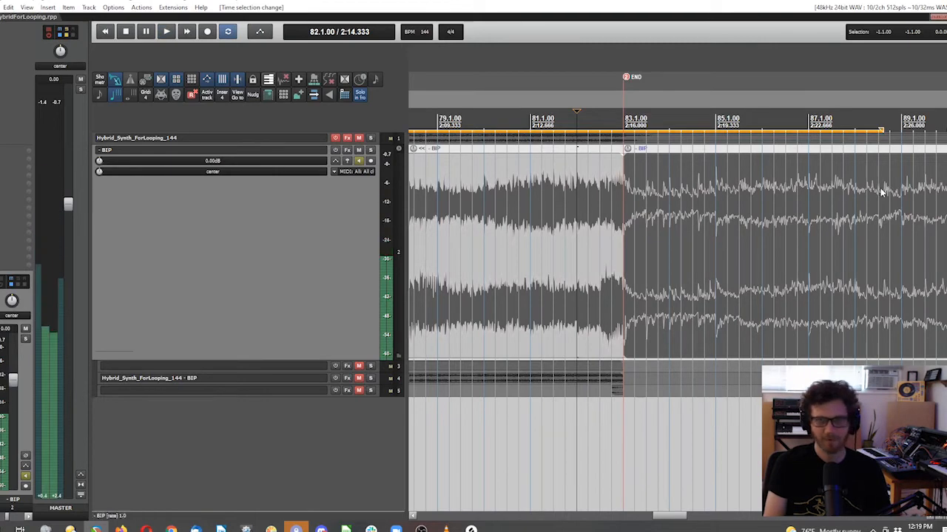
pyautogui.press('Delete')
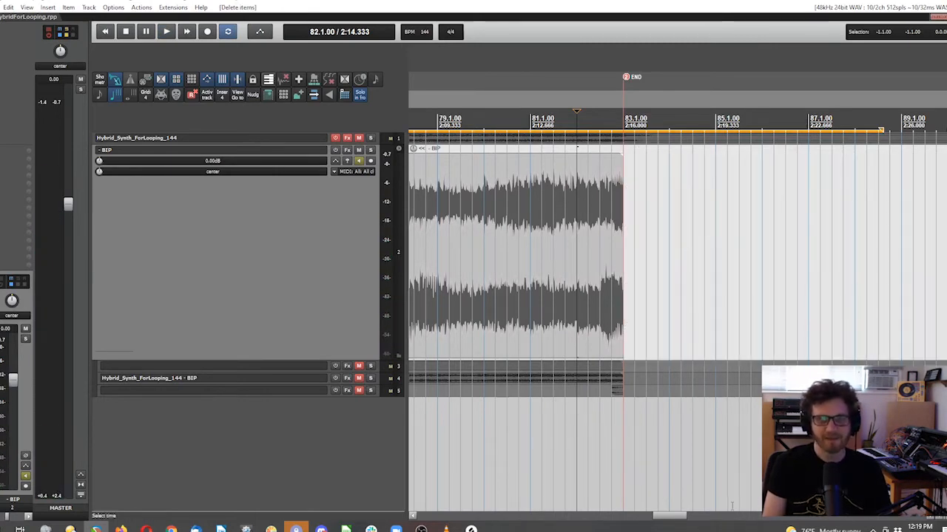
# Step: Audition the start of the bounced item from just before the BEGINNING marker
pyautogui.moveTo(688, 516); pyautogui.dragTo(425, 516)
pyautogui.scroll(3, 491, 268)
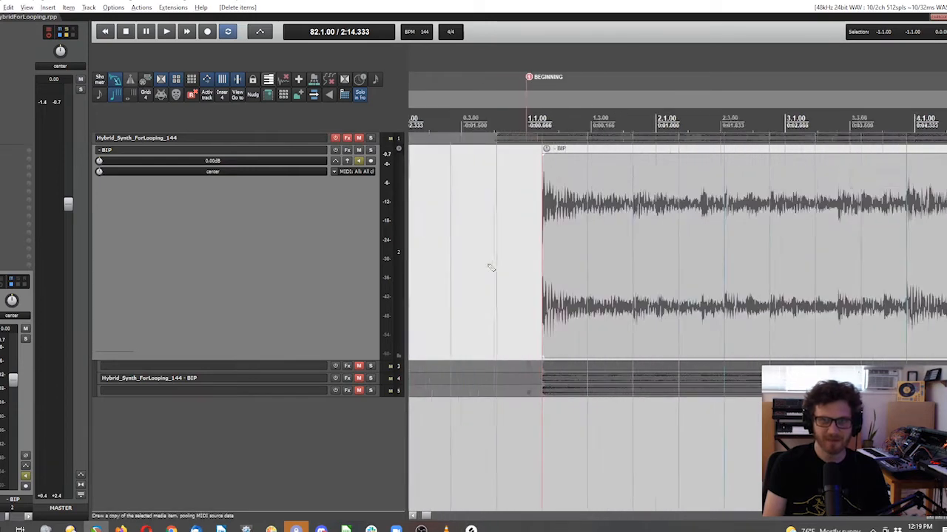
pyautogui.click(507, 196)
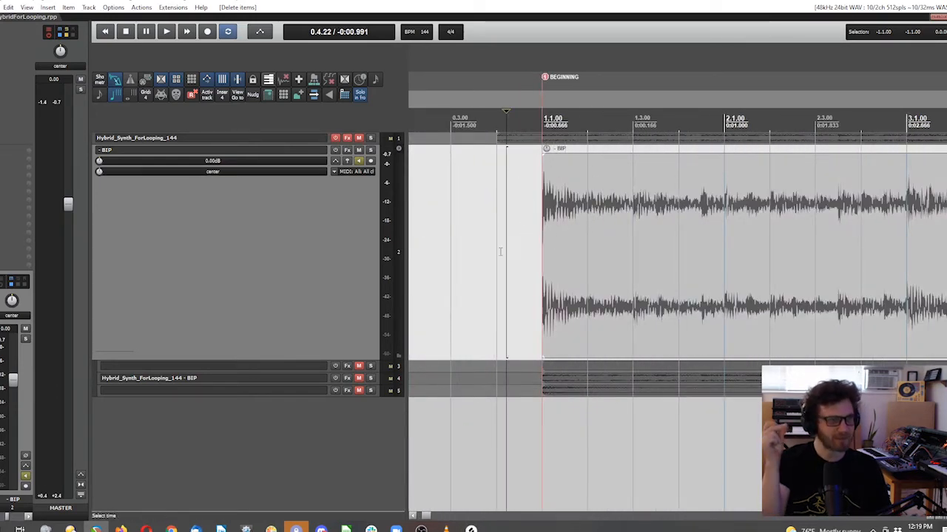
pyautogui.press('space')
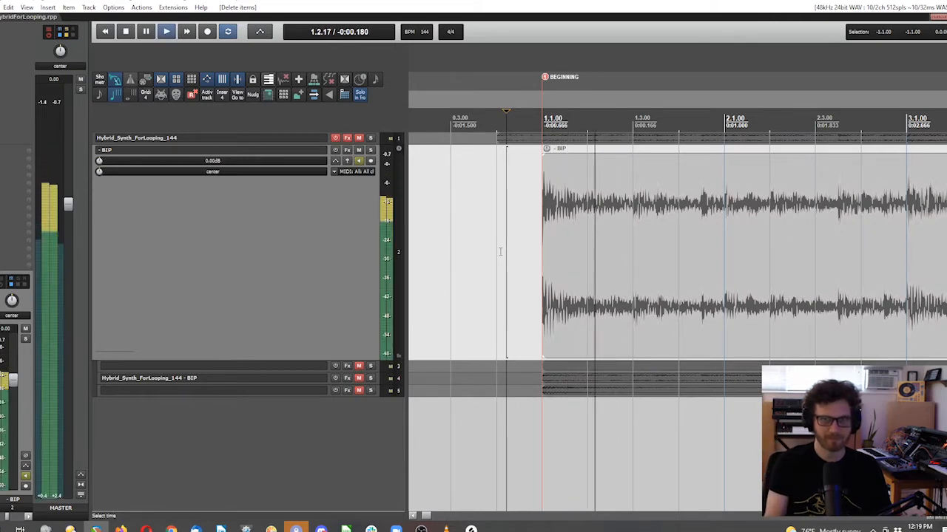
pyautogui.press('space')
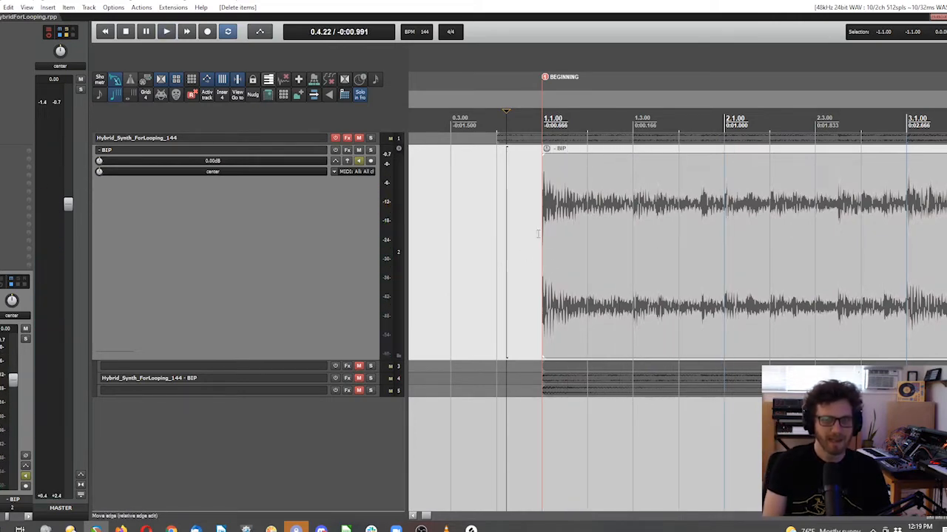
# Step: Add a short fade-in at the start of the bounced item
pyautogui.scroll(3, 528, 236)
pyautogui.scroll(2, 604, 191)
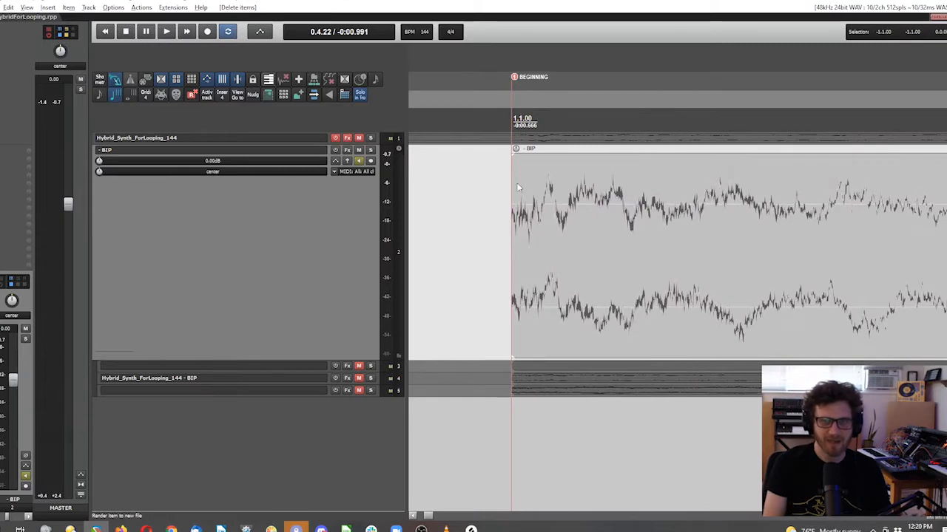
pyautogui.scroll(2, 510, 173)
pyautogui.moveTo(505, 156); pyautogui.dragTo(514, 158)
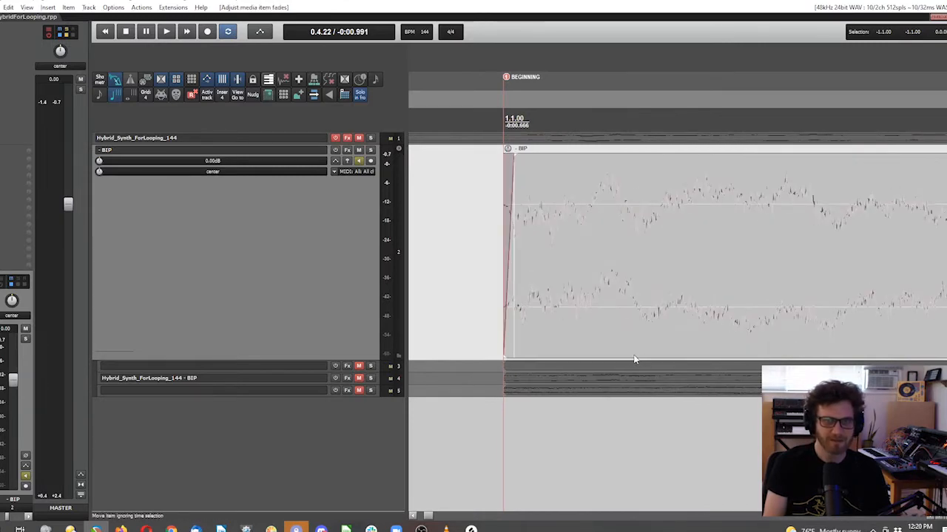
# Step: Add a short fade-out at the end of the bounced item, just before the END marker
pyautogui.scroll(-3, 603, 328)
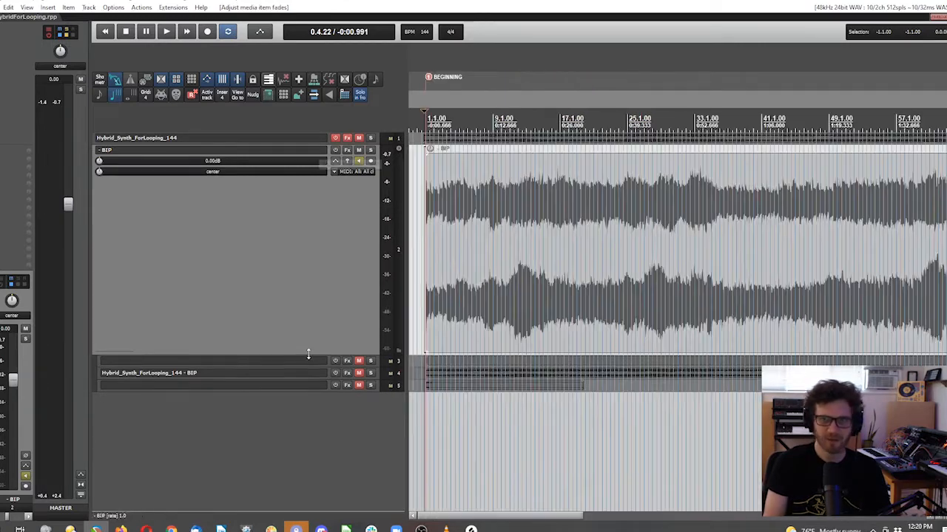
pyautogui.scroll(-4, 799, 291)
pyautogui.scroll(7, 468, 224)
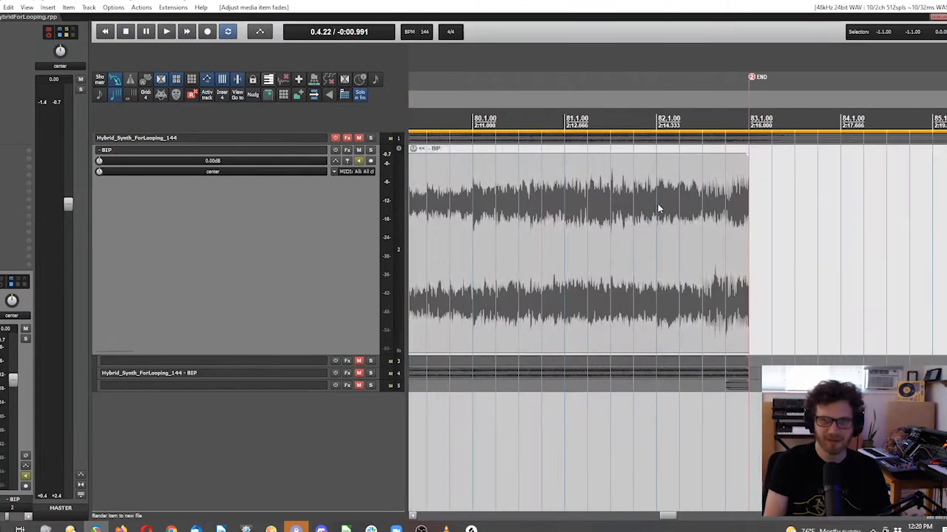
pyautogui.scroll(-1, 874, 232)
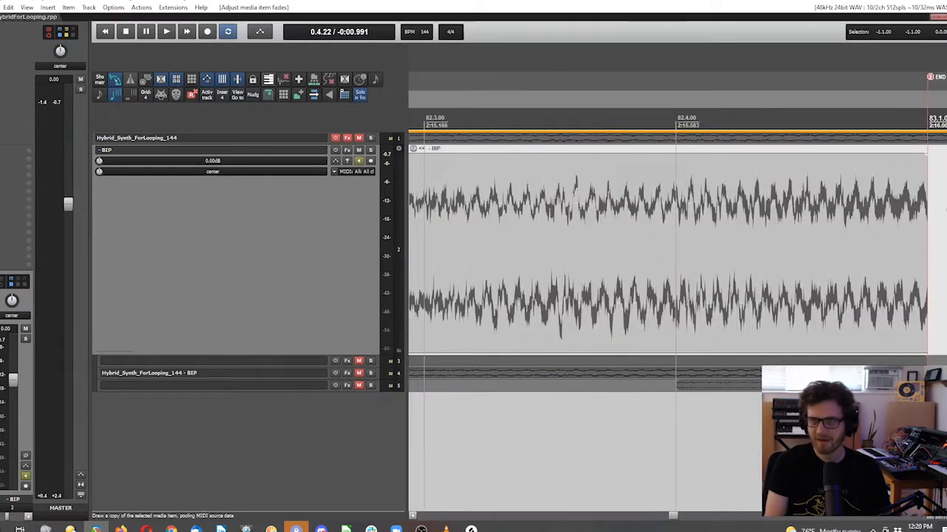
pyautogui.scroll(7, 939, 208)
pyautogui.click(727, 154)
pyautogui.moveTo(748, 154); pyautogui.dragTo(734, 154)
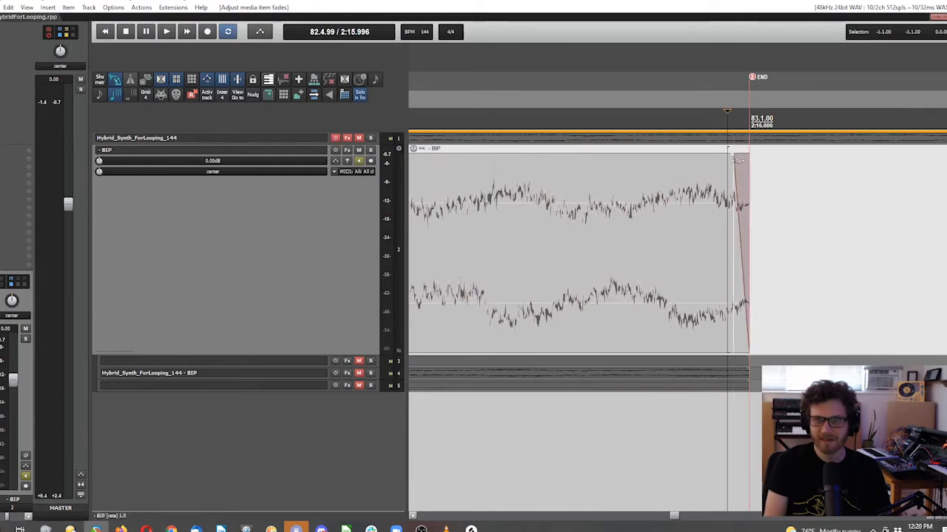
pyautogui.scroll(4, 691, 217)
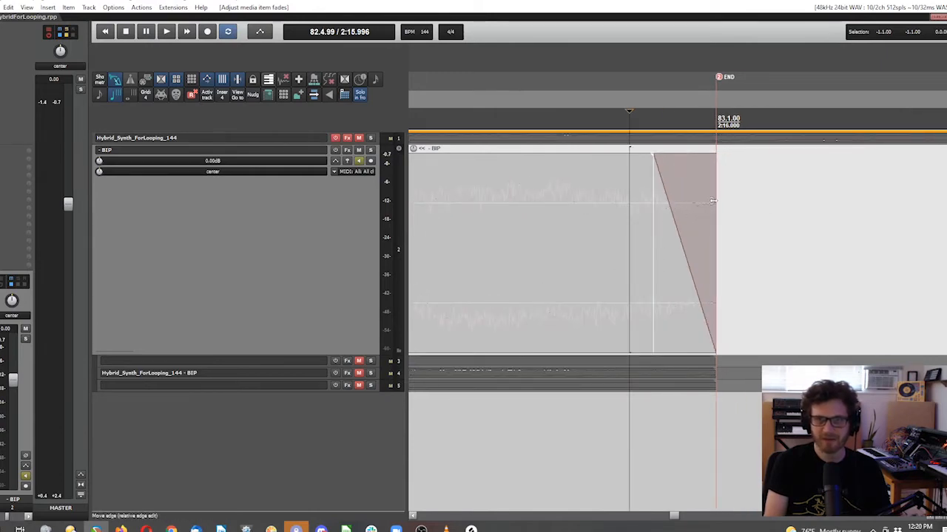
pyautogui.scroll(-6, 712, 199)
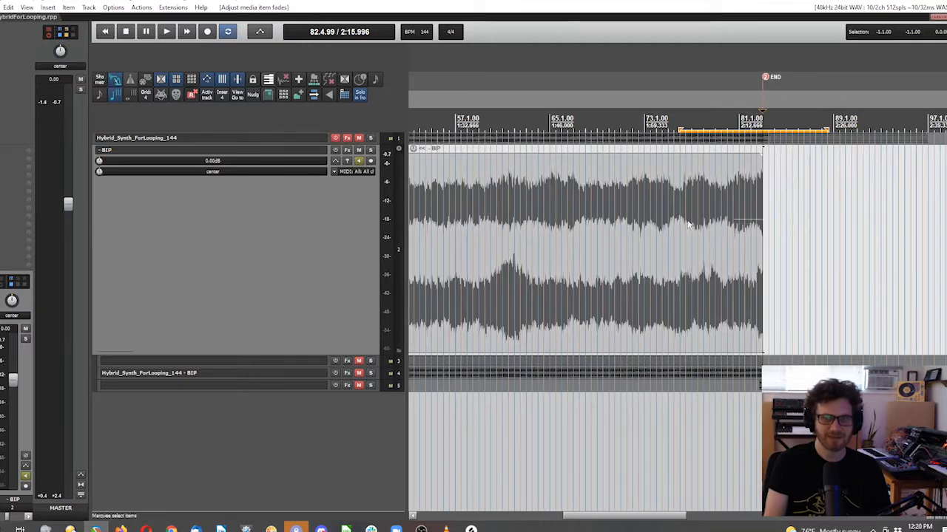
# Step: Duplicate the item, audition the join at the END marker, and undo the duplication
pyautogui.hotkey('ctrl', 'd')
pyautogui.moveTo(815, 519); pyautogui.dragTo(601, 519)
pyautogui.scroll(3, 627, 242)
pyautogui.scroll(1, 628, 242)
pyautogui.click(658, 255)
pyautogui.press('space')
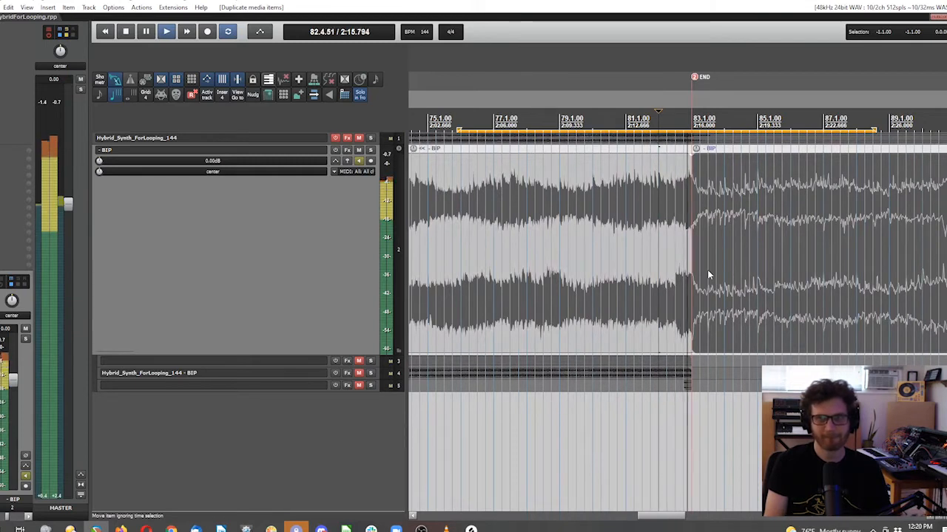
pyautogui.press('space')
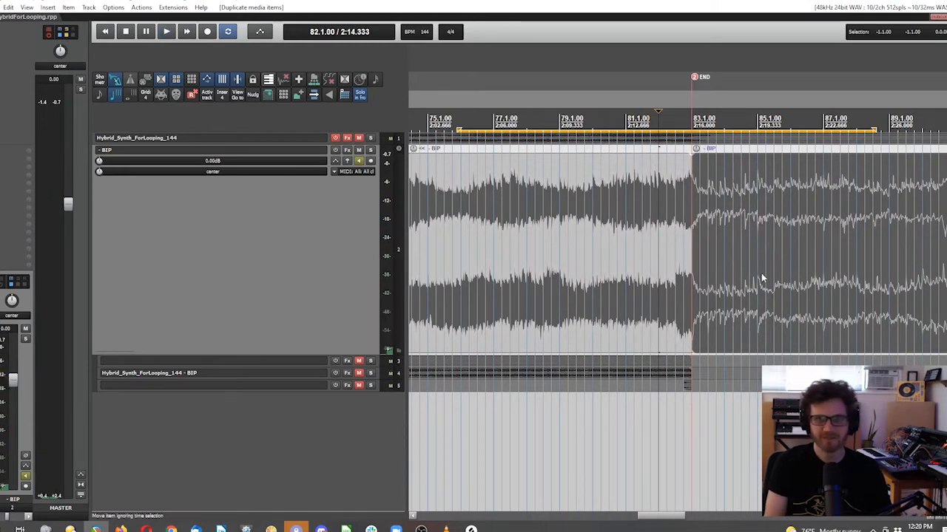
pyautogui.hotkey('ctrl', 'z')
pyautogui.hotkey('ctrl', 'z')
# Step: Glue the faded bounced item into a single new audio file
pyautogui.hotkey('ctrl', 'g')
pyautogui.scroll(6, 543, 161)
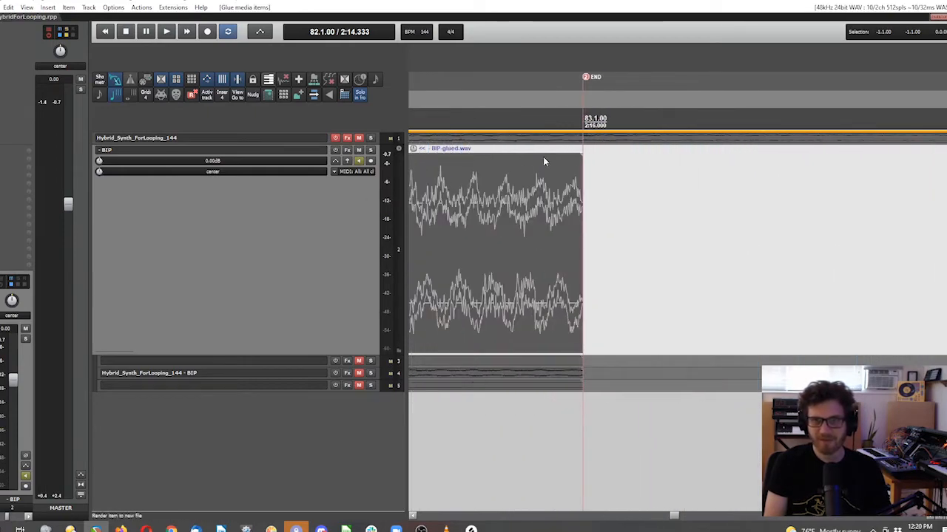
pyautogui.scroll(2, 576, 207)
pyautogui.scroll(-8, 658, 224)
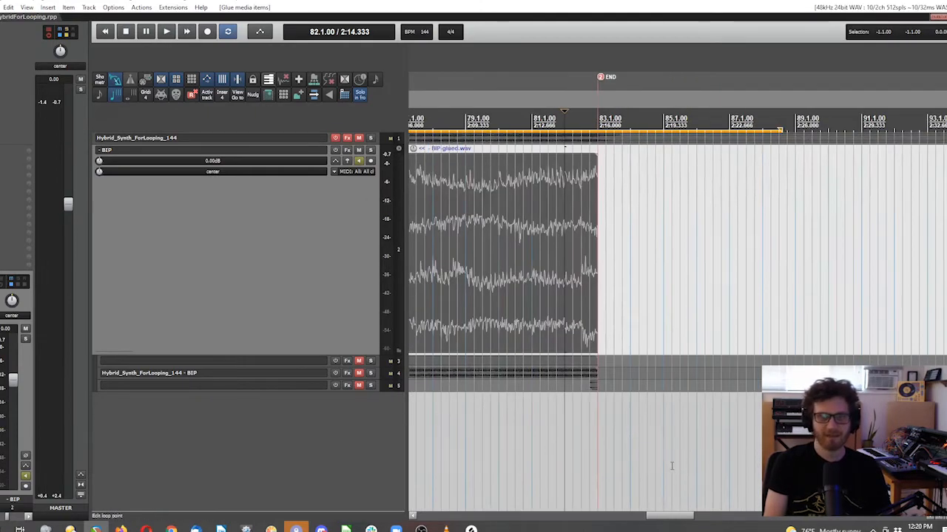
pyautogui.scroll(-4, 634, 289)
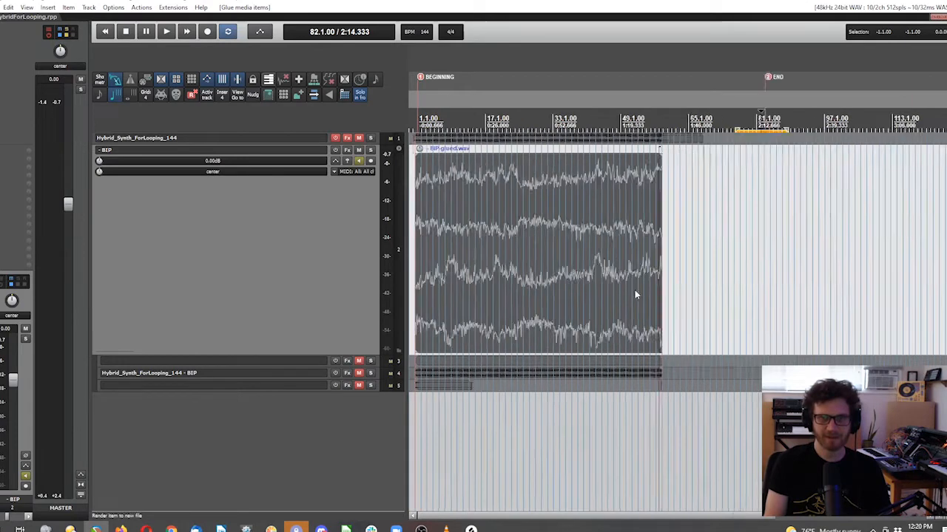
# Step: Duplicate the glued item twice and audition the second join from bar 161
pyautogui.hotkey('ctrl', 'd')
pyautogui.hotkey('ctrl', 'd')
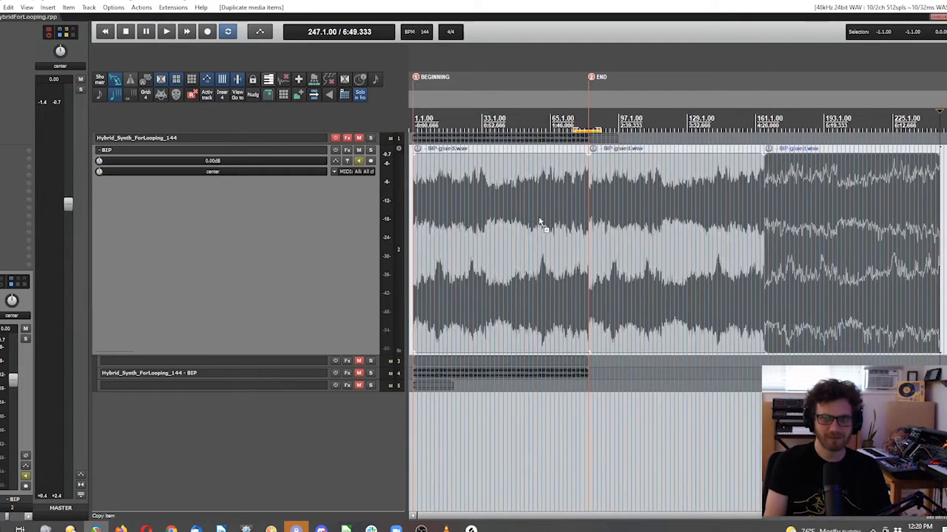
pyautogui.click(757, 108)
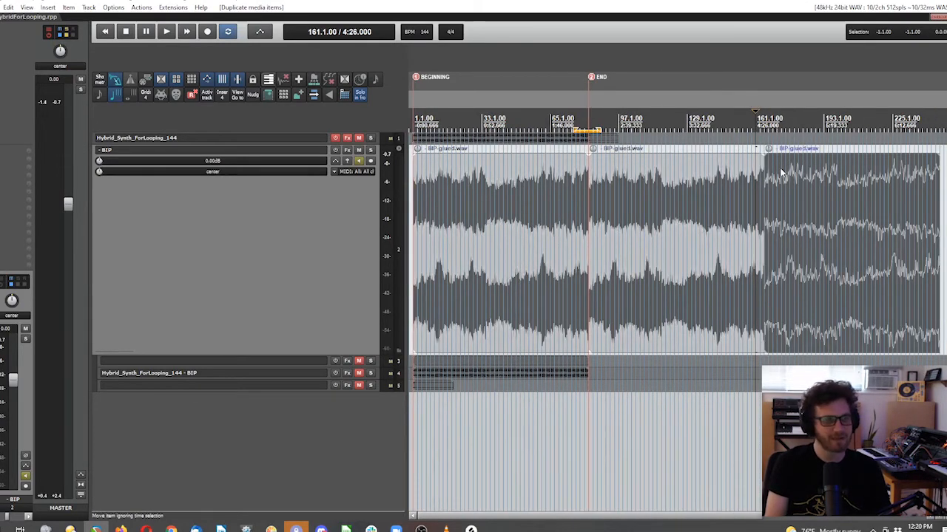
pyautogui.press('space')
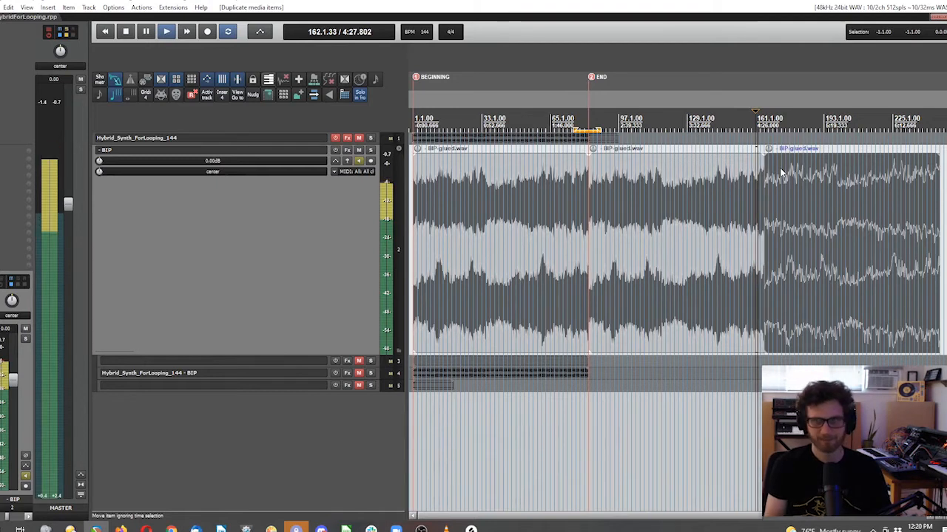